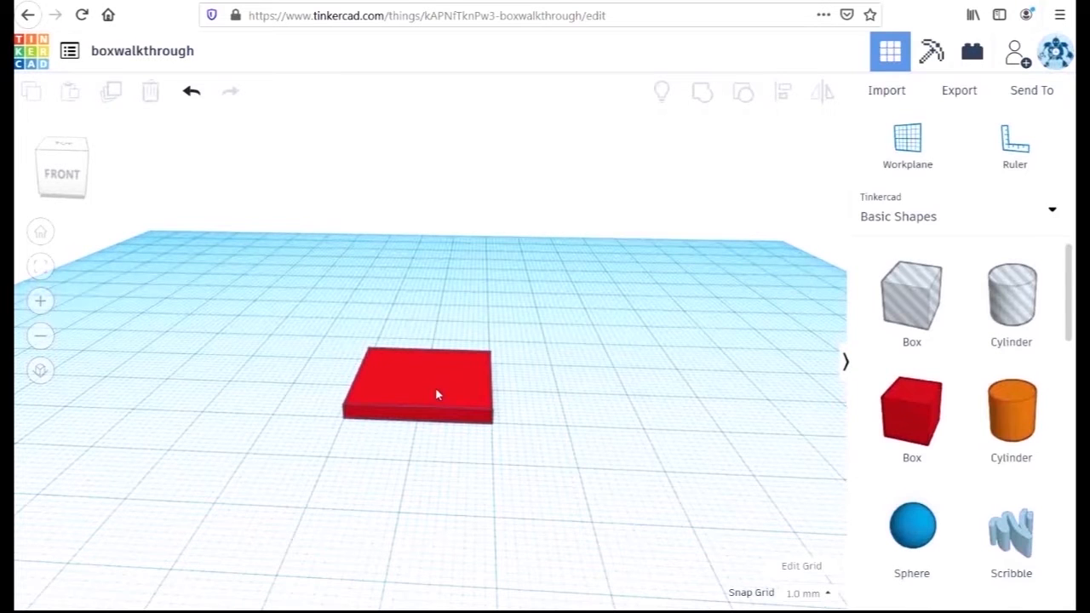
Duplicate the flat red plate and place the copy beside the original with a gap between them
{"action": "left_click", "coordinate": [435, 391]}
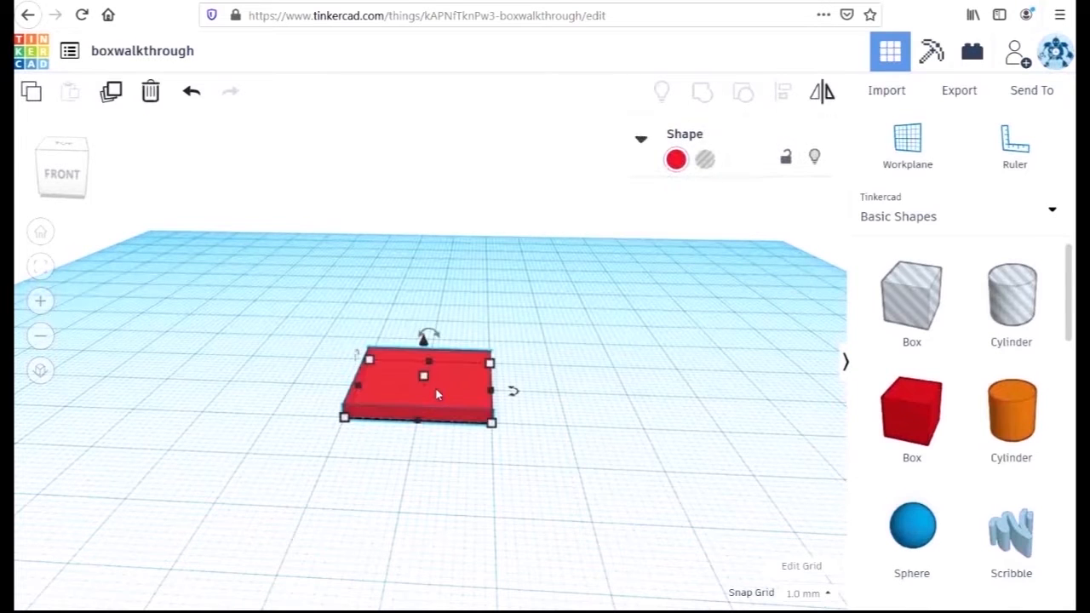
{"action": "left_click", "coordinate": [110, 94]}
{"action": "left_click_drag", "start_coordinate": [395, 393], "coordinate": [202, 364], "text": "alt"}
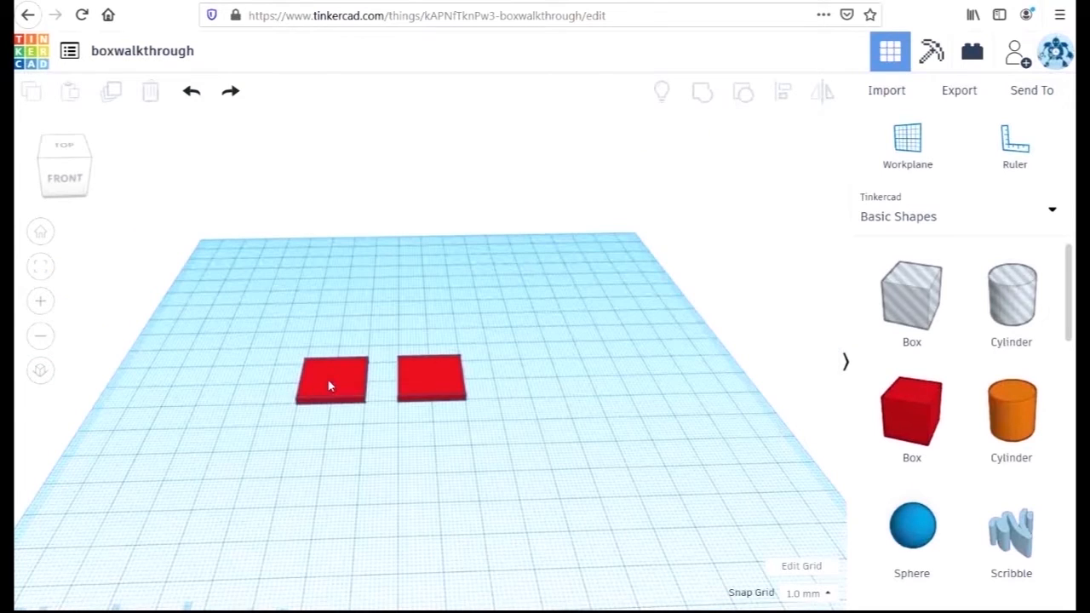
{"action": "left_click", "coordinate": [329, 382]}
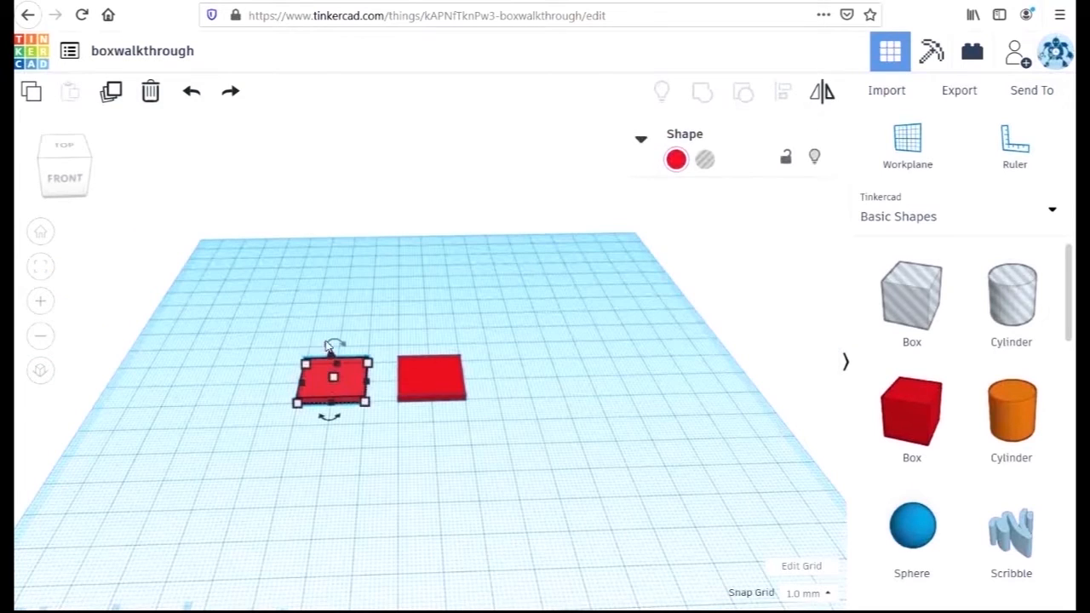
Rotate the copied plate upright by 90° and raise it 9 mm so it rests on the workplane
{"action": "left_click_drag", "start_coordinate": [331, 346], "coordinate": [361, 362]}
{"action": "left_click", "coordinate": [379, 460]}
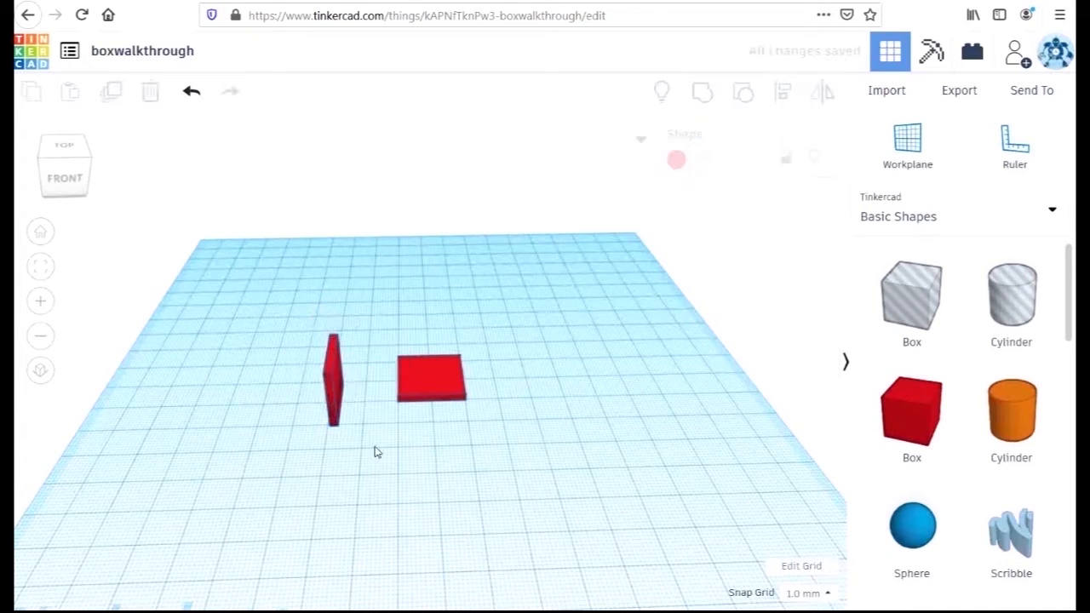
{"action": "left_click", "coordinate": [332, 349]}
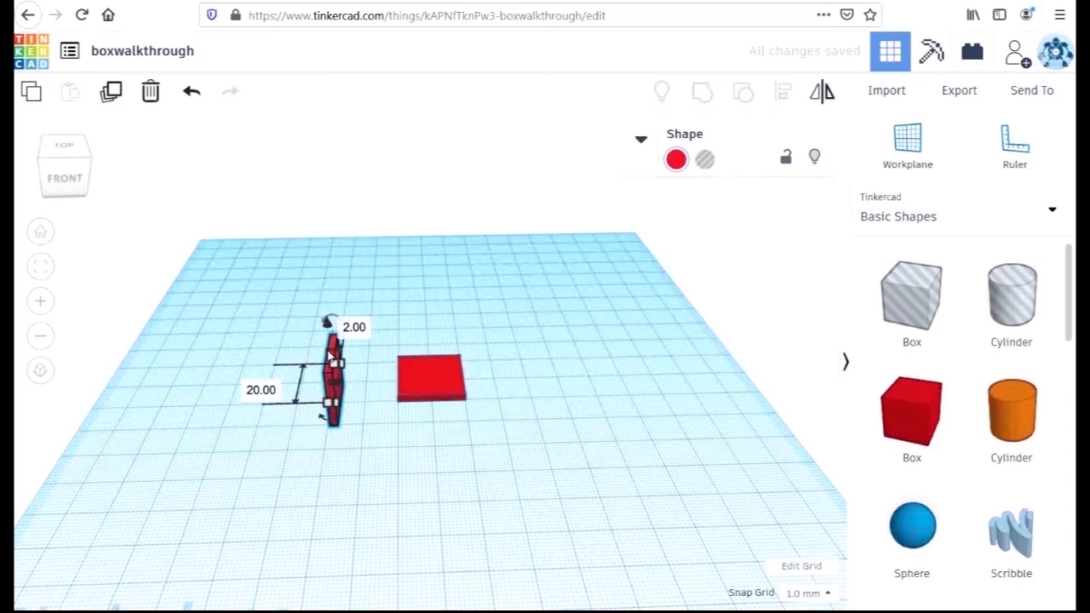
{"action": "left_click_drag", "start_coordinate": [326, 322], "coordinate": [324, 292]}
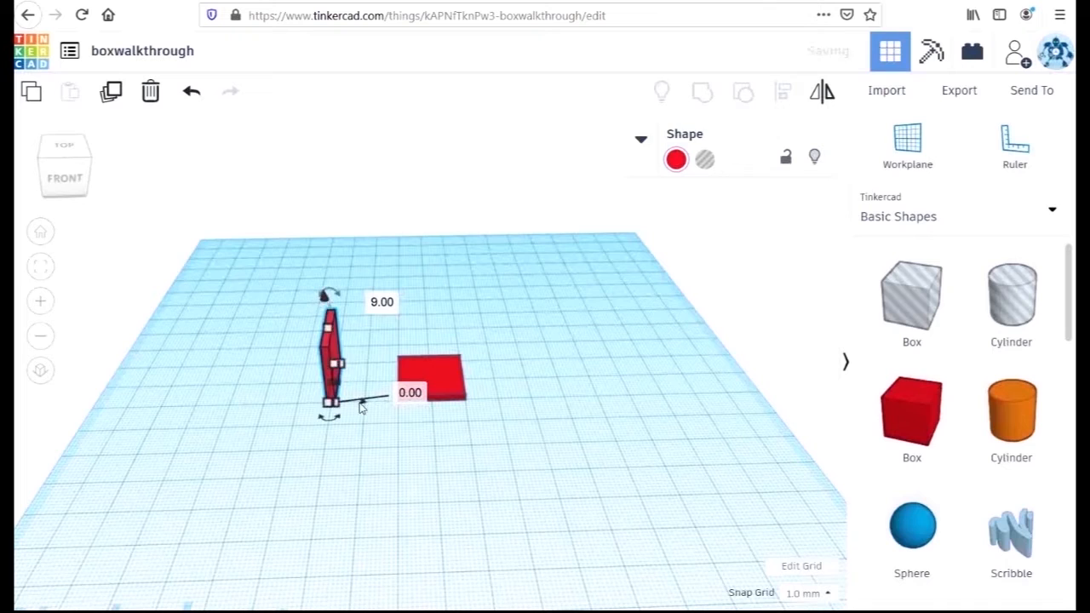
{"action": "left_click", "coordinate": [462, 482]}
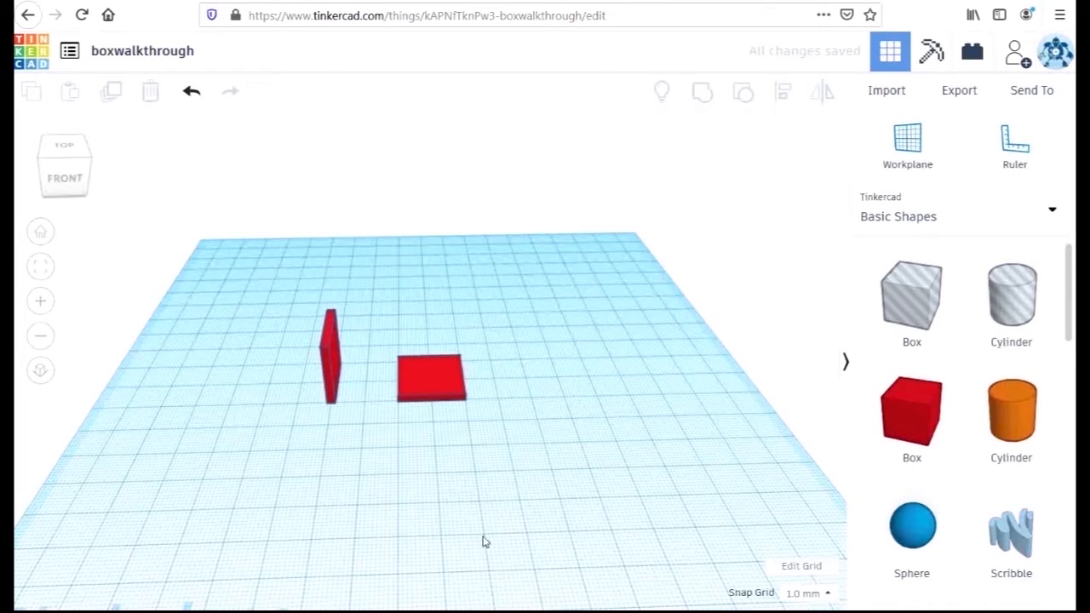
Duplicate the upright plate and place the copy on the opposite side of the flat plate
{"action": "left_click", "coordinate": [333, 356]}
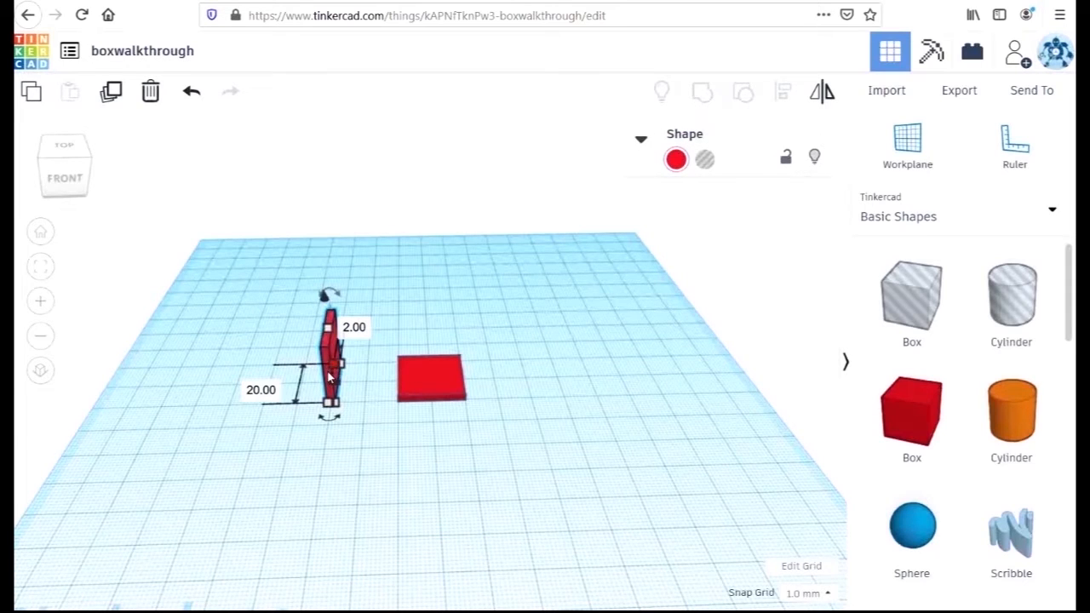
{"action": "left_click", "coordinate": [327, 382]}
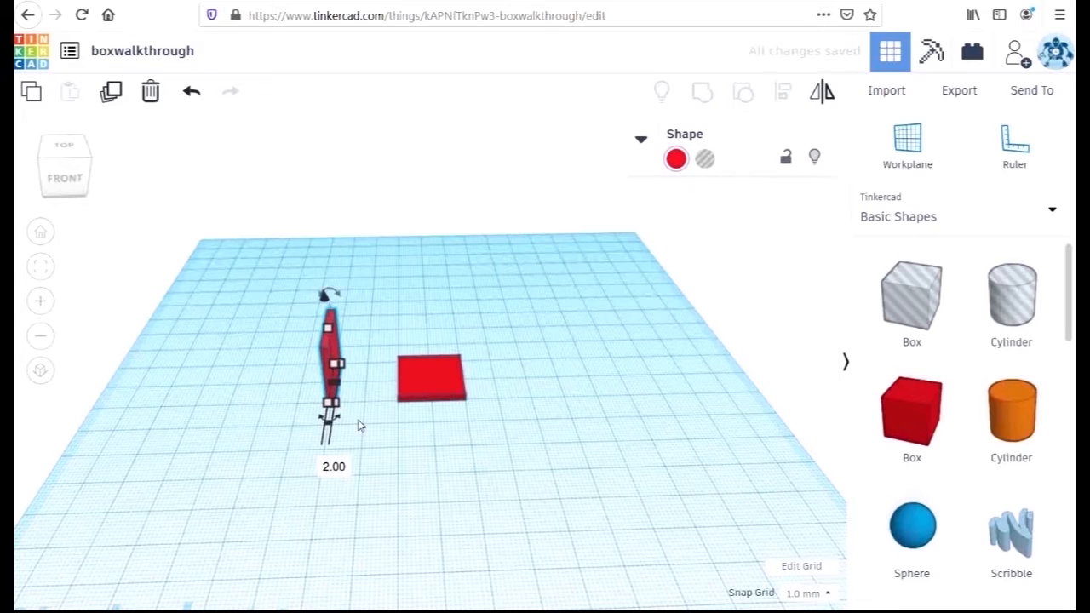
{"action": "left_click", "coordinate": [333, 347]}
{"action": "left_click_drag", "start_coordinate": [333, 351], "coordinate": [557, 346], "text": "alt"}
{"action": "right_click_drag", "start_coordinate": [572, 356], "coordinate": [501, 477]}
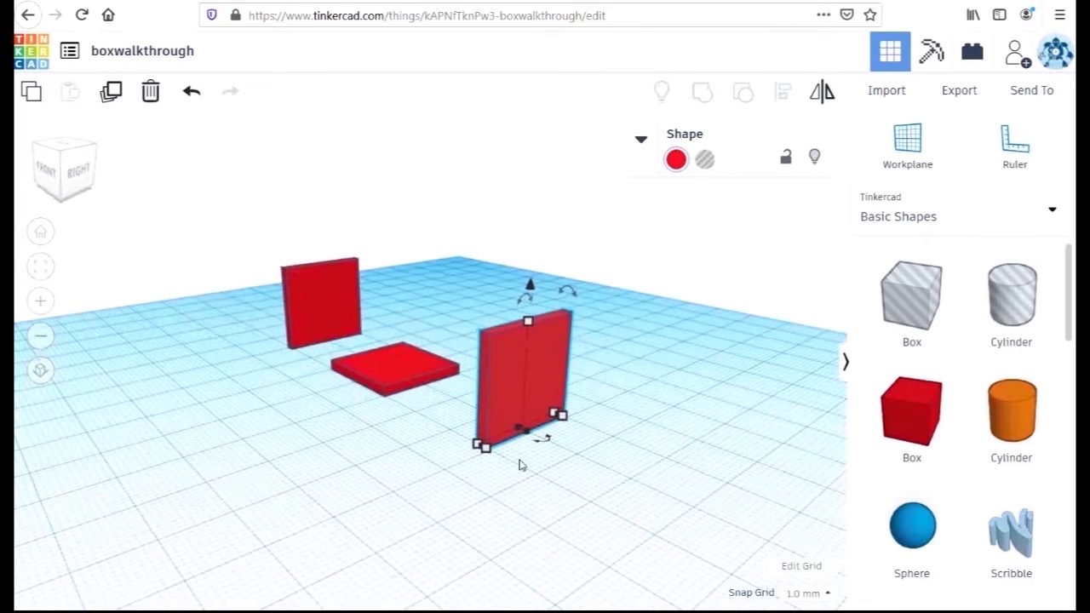
Rotate the new upright copy -90° about its vertical axis so it stands perpendicular to the first wall
{"action": "left_click_drag", "start_coordinate": [547, 440], "coordinate": [492, 444]}
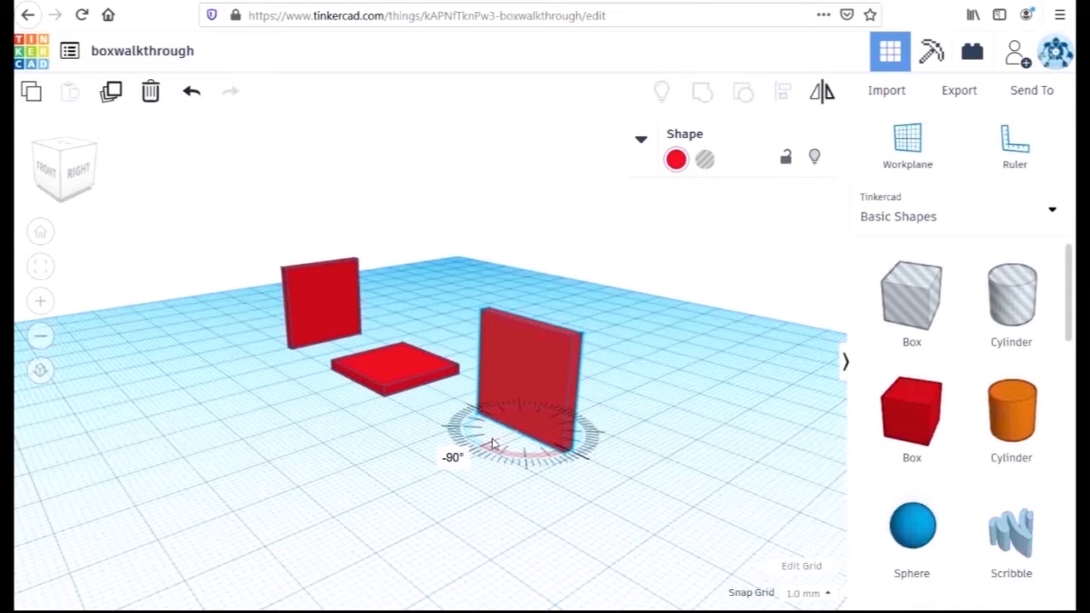
{"action": "left_click", "coordinate": [529, 523]}
{"action": "right_click_drag", "start_coordinate": [645, 506], "coordinate": [457, 480]}
Duplicate the rotated upright plate and move the copy about 19 mm away from it
{"action": "left_click", "coordinate": [465, 465]}
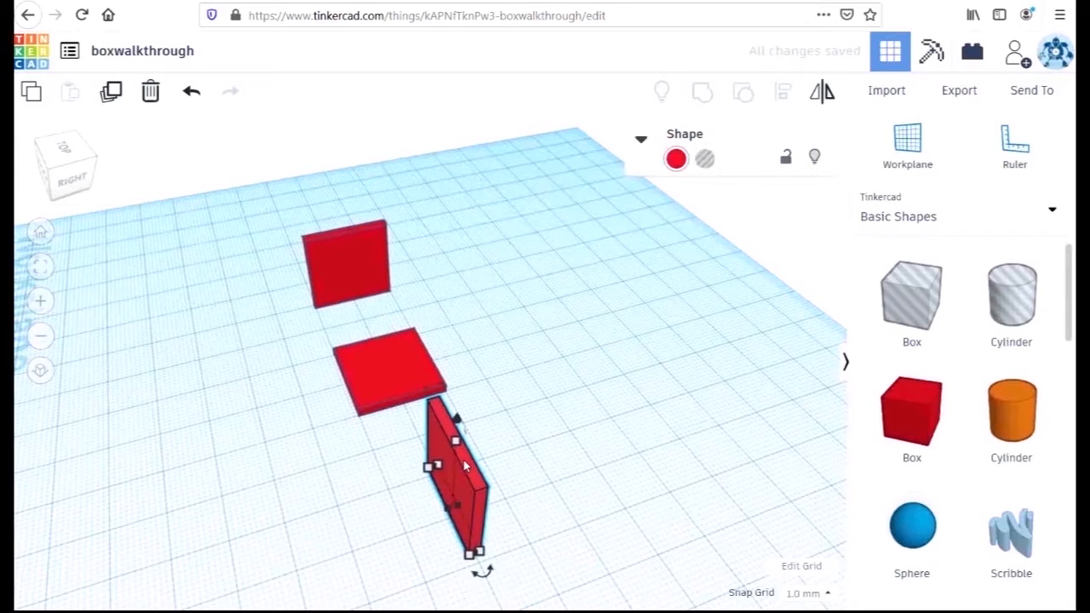
{"action": "key", "text": "ctrl+d"}
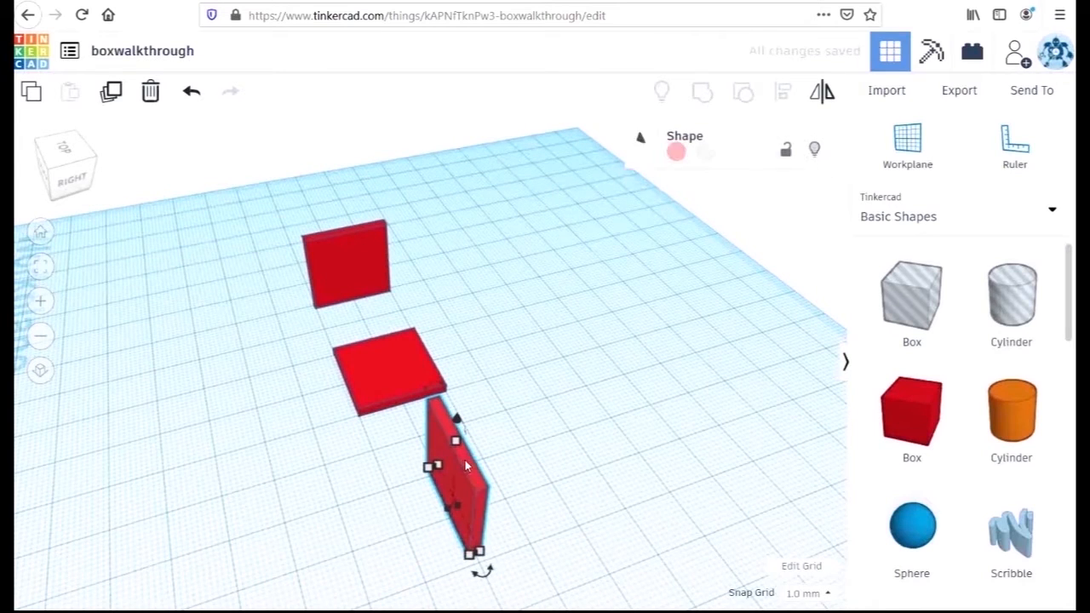
{"action": "left_click_drag", "start_coordinate": [465, 465], "coordinate": [555, 431]}
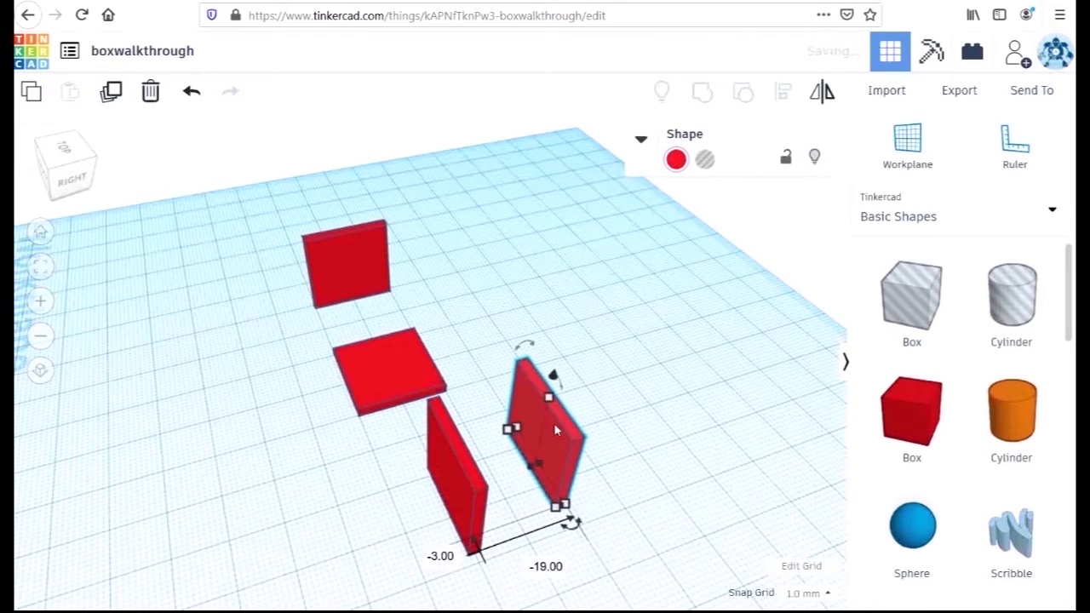
Duplicate the first upright plate and move the copy about 33 mm along its own width
{"action": "left_click", "coordinate": [352, 268]}
{"action": "key", "text": "ctrl+d"}
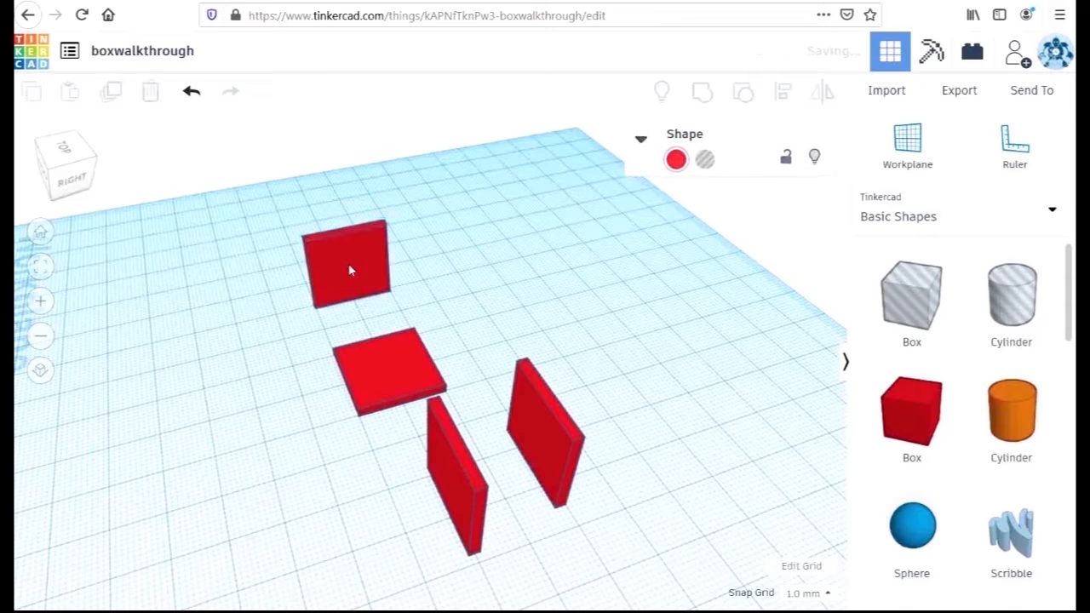
{"action": "left_click_drag", "start_coordinate": [348, 266], "coordinate": [211, 289]}
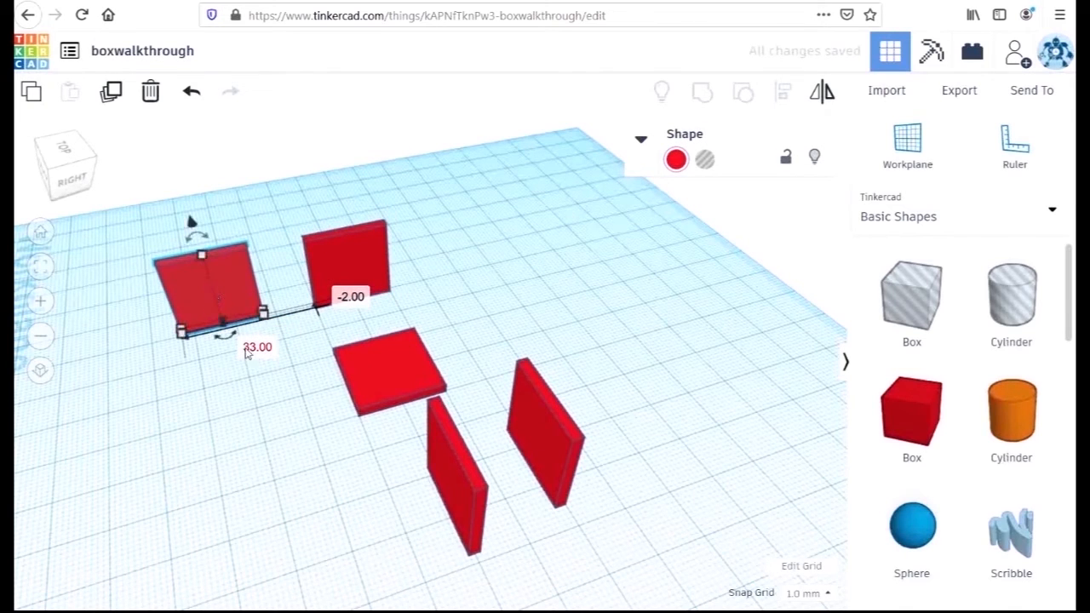
{"action": "left_click", "coordinate": [269, 338]}
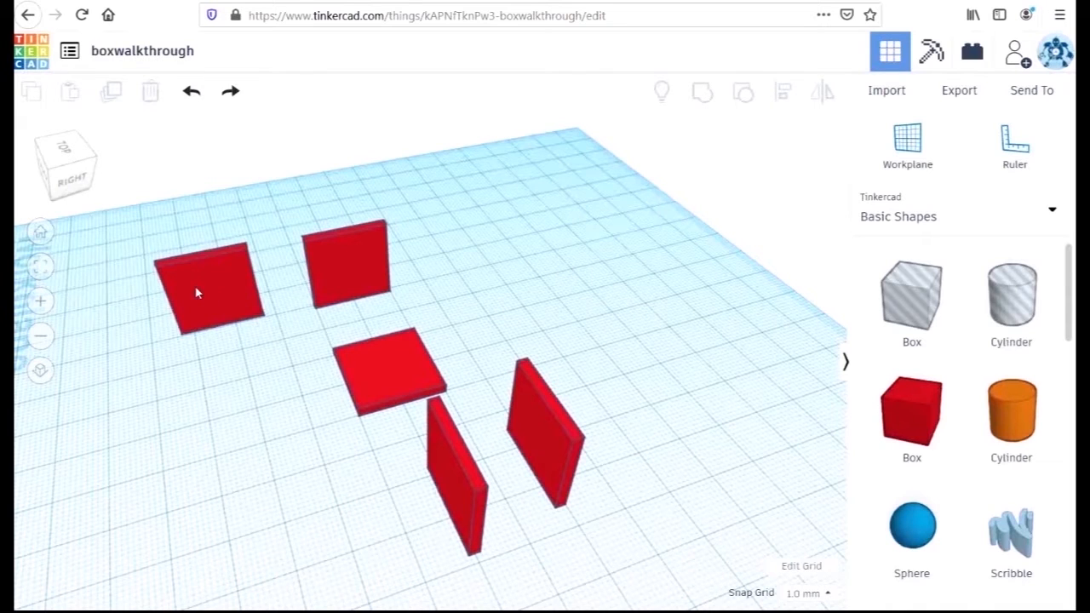
Move the three spare upright plates aside, leaving only the flat base and first wall in the work area
{"action": "left_click_drag", "start_coordinate": [201, 294], "coordinate": [94, 238]}
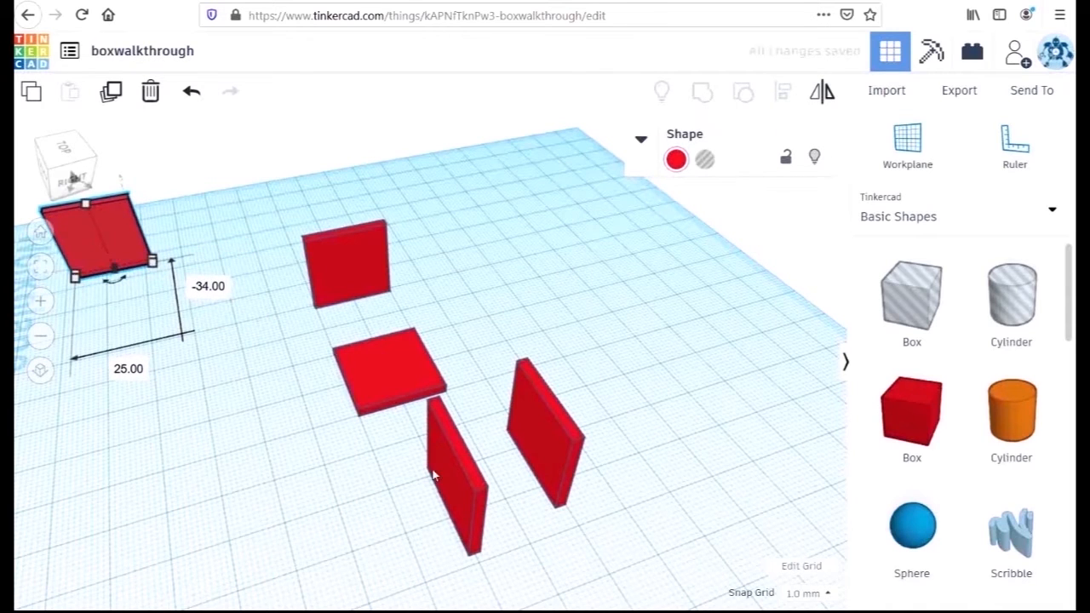
{"action": "left_click_drag", "start_coordinate": [454, 483], "coordinate": [93, 366]}
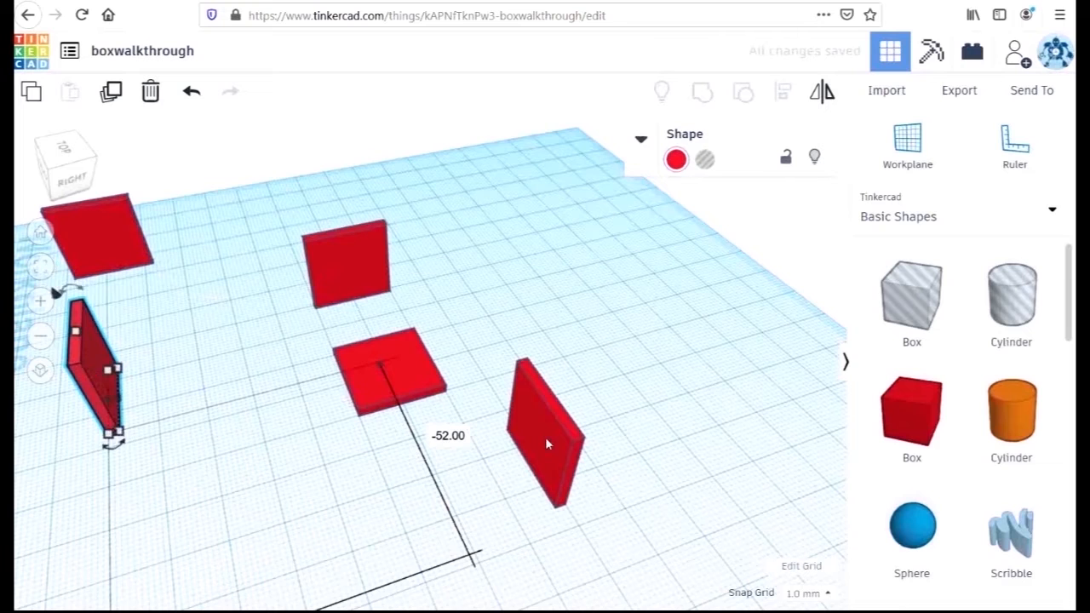
{"action": "left_click_drag", "start_coordinate": [535, 458], "coordinate": [83, 540]}
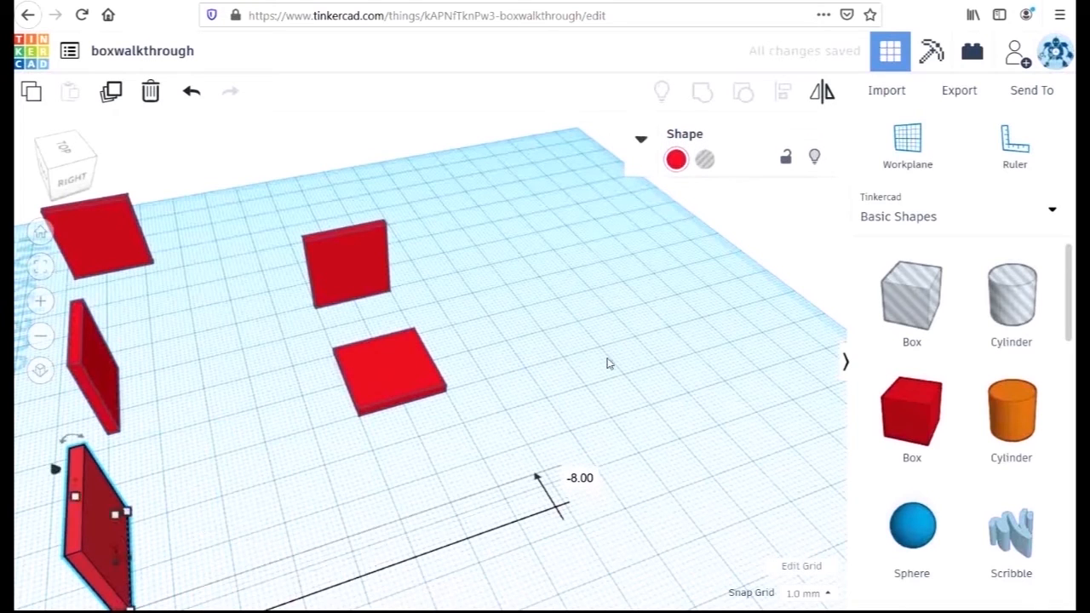
Align the flat base with the outer face of the upright wall and group them into an L shape
{"action": "left_click_drag", "start_coordinate": [264, 216], "coordinate": [428, 367]}
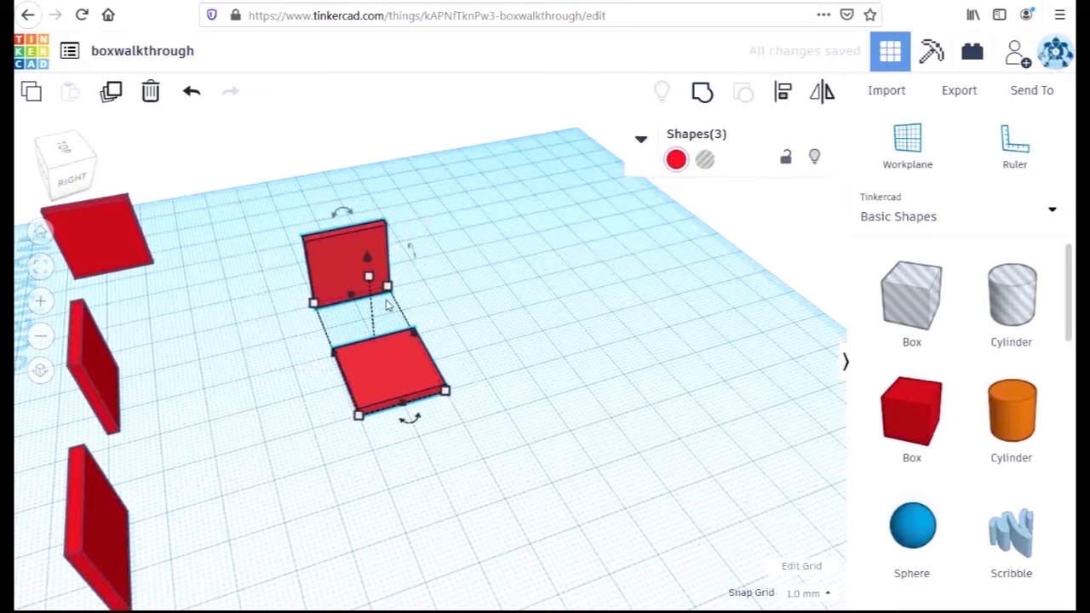
{"action": "left_click_drag", "start_coordinate": [262, 230], "coordinate": [428, 369]}
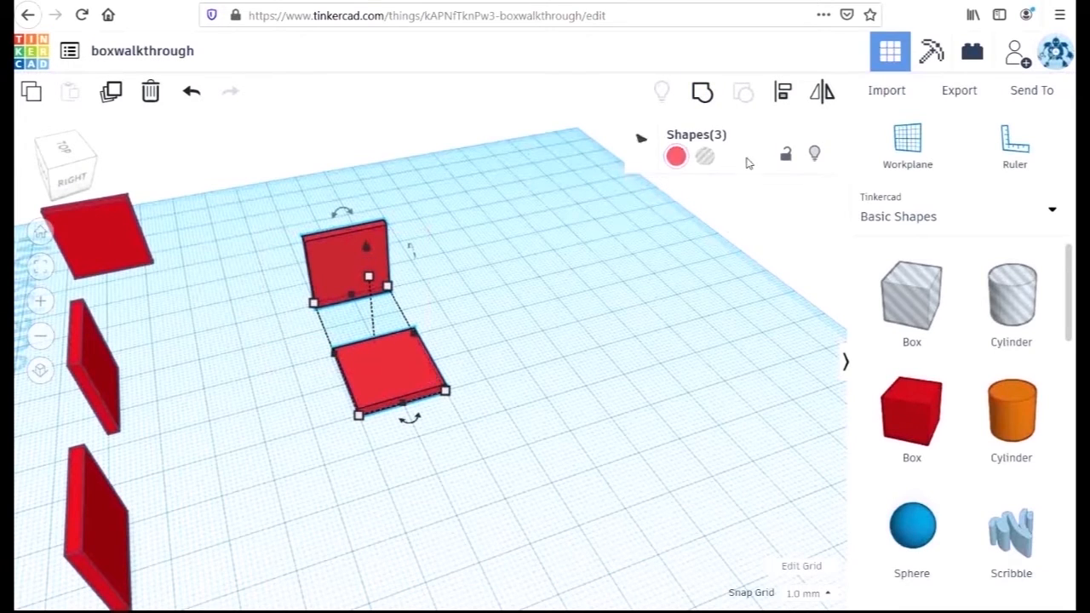
{"action": "left_click", "coordinate": [781, 92]}
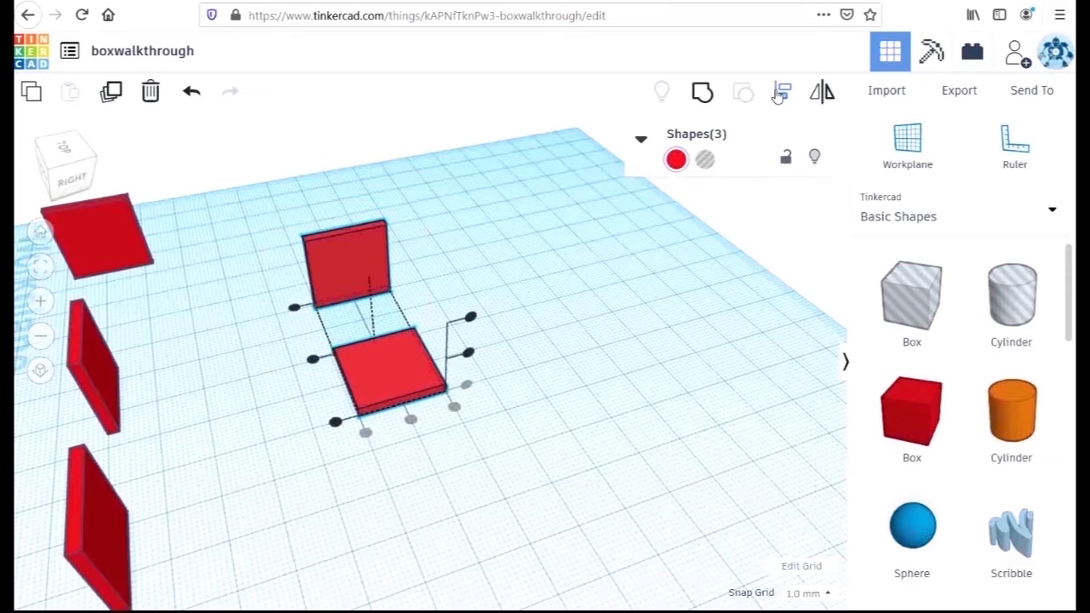
{"action": "left_click", "coordinate": [294, 308]}
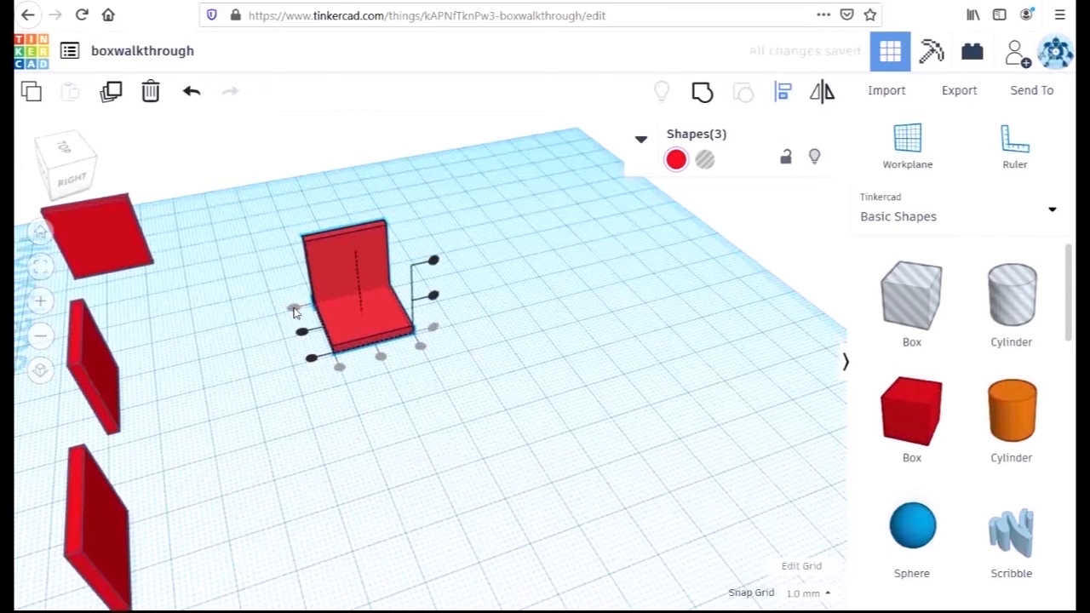
{"action": "left_click", "coordinate": [341, 322]}
{"action": "left_click", "coordinate": [701, 92]}
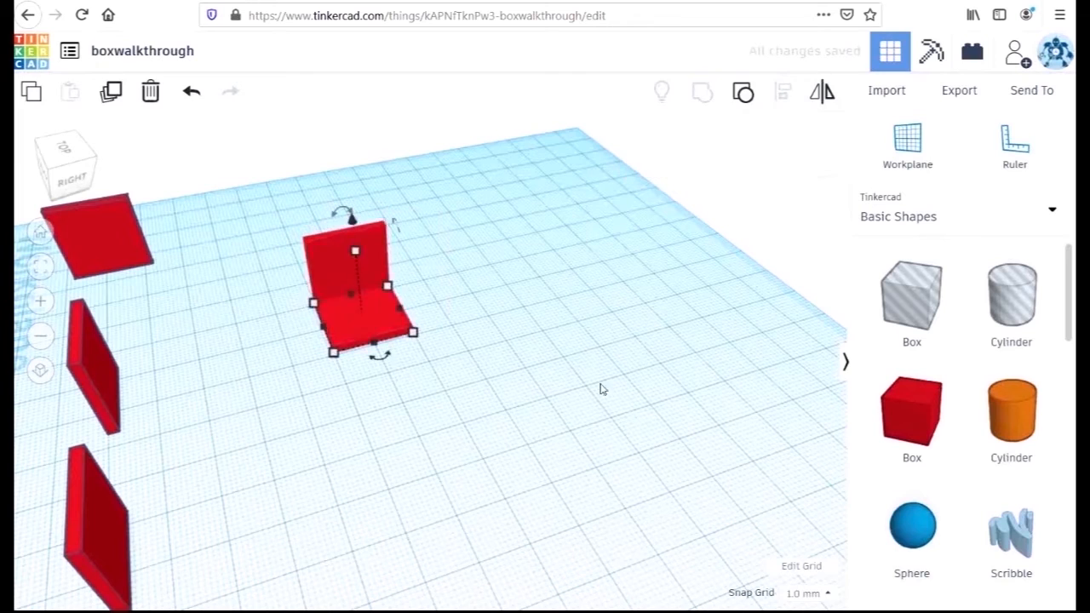
{"action": "left_click", "coordinate": [517, 421]}
Move the matching spare wall to the base's open side opposite the first wall and align it flush with the base's edges
{"action": "left_click_drag", "start_coordinate": [100, 247], "coordinate": [332, 324]}
{"action": "left_click_drag", "start_coordinate": [249, 208], "coordinate": [404, 410]}
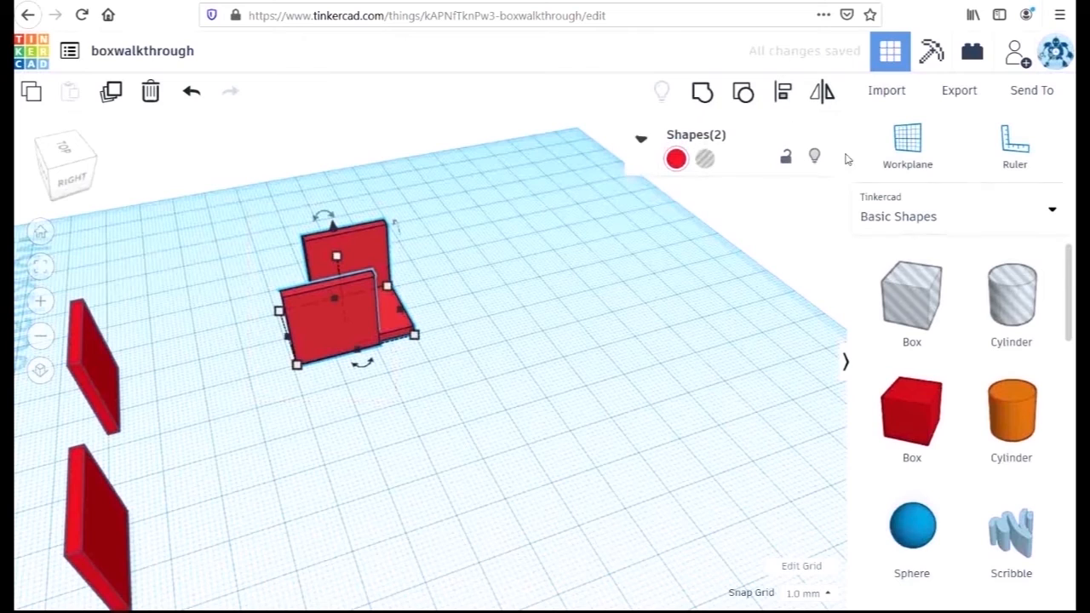
{"action": "left_click", "coordinate": [784, 93]}
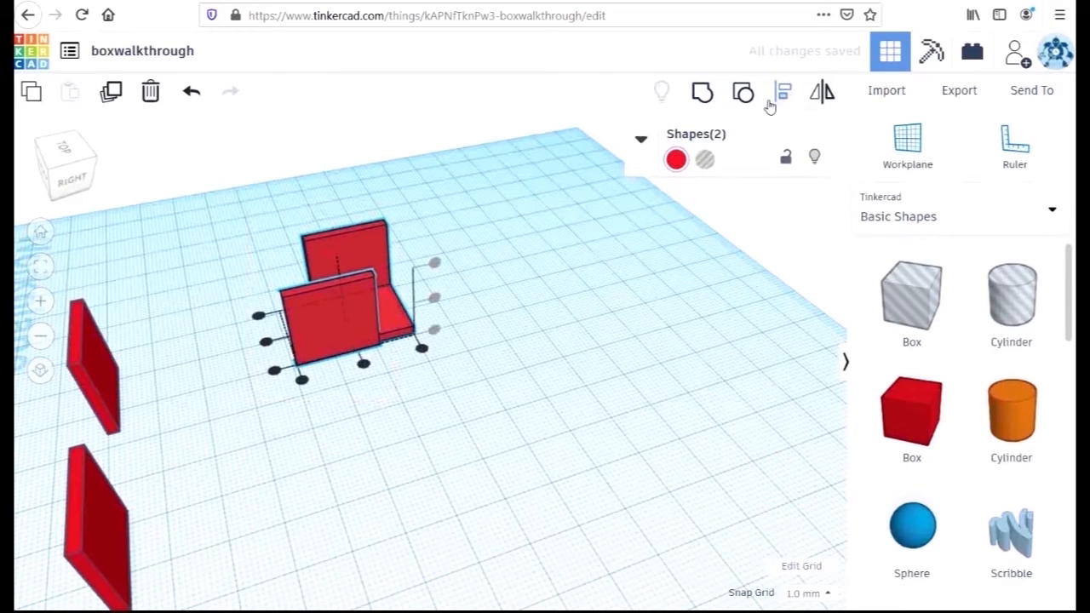
{"action": "left_click", "coordinate": [301, 380]}
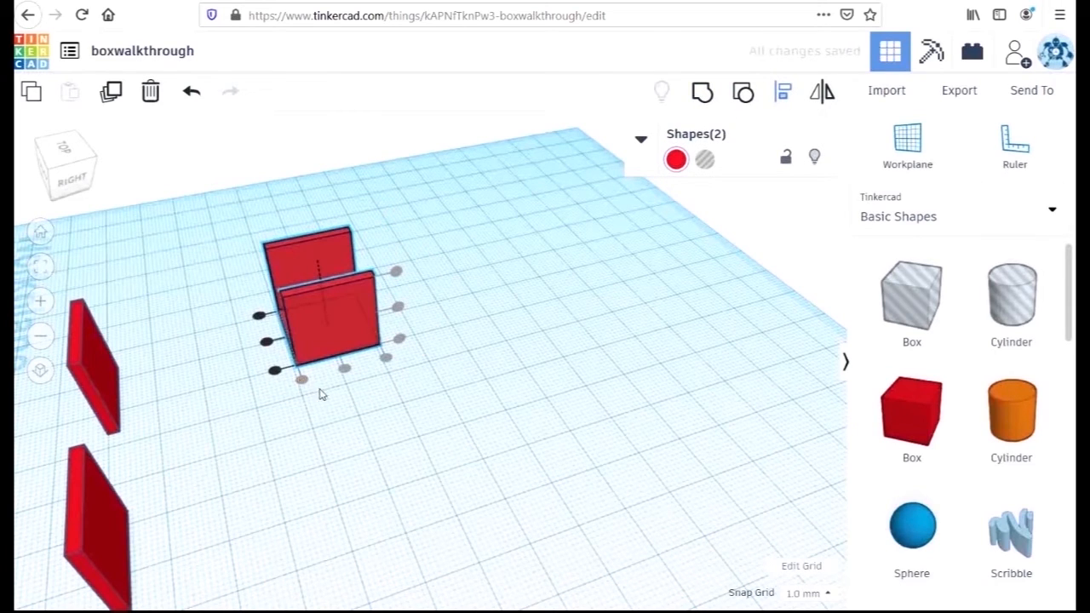
{"action": "right_click_drag", "start_coordinate": [540, 383], "coordinate": [575, 414]}
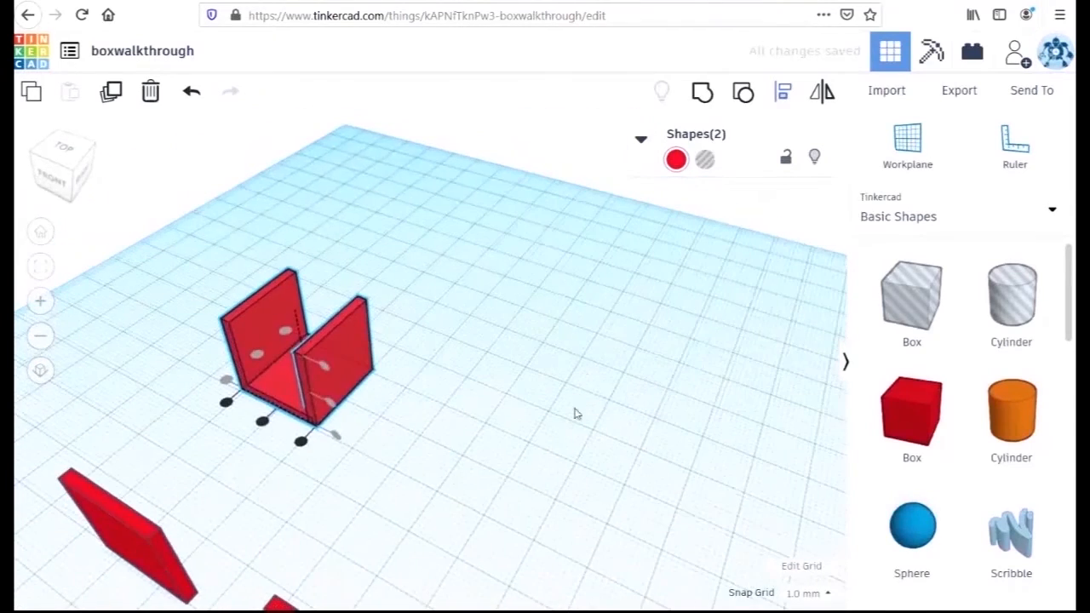
{"action": "left_click", "coordinate": [300, 444]}
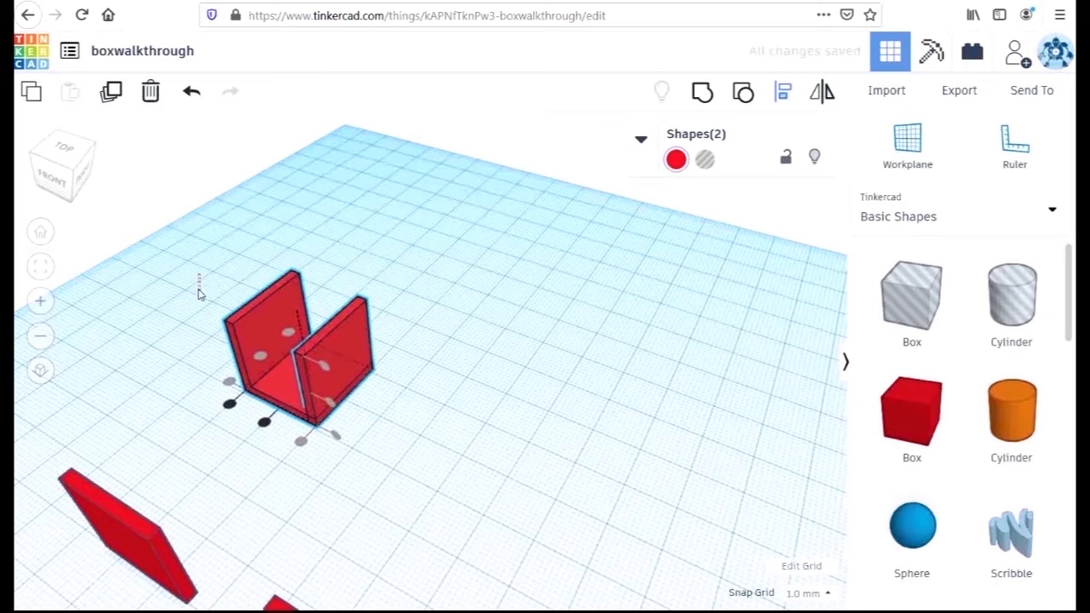
Group the second parallel wall with the L-shaped base and wall
{"action": "left_click_drag", "start_coordinate": [201, 279], "coordinate": [367, 458]}
{"action": "left_click", "coordinate": [703, 92]}
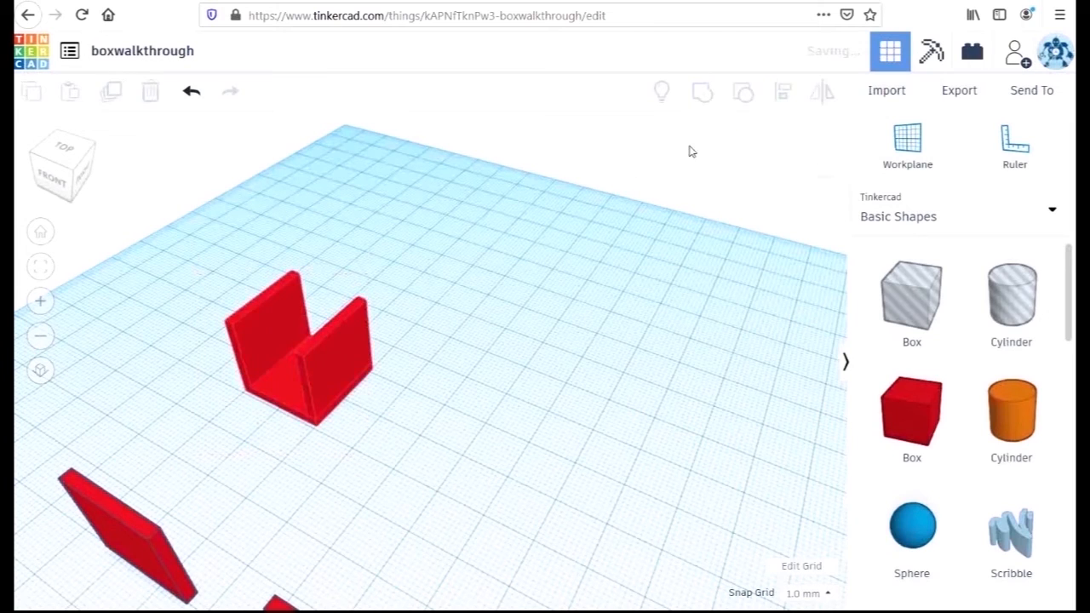
{"action": "left_click", "coordinate": [584, 414]}
Move a perpendicular spare wall to the front opening of the U-shaped group and align both flush at their front and side edges
{"action": "left_click_drag", "start_coordinate": [141, 555], "coordinate": [263, 438]}
{"action": "left_click_drag", "start_coordinate": [156, 293], "coordinate": [477, 511]}
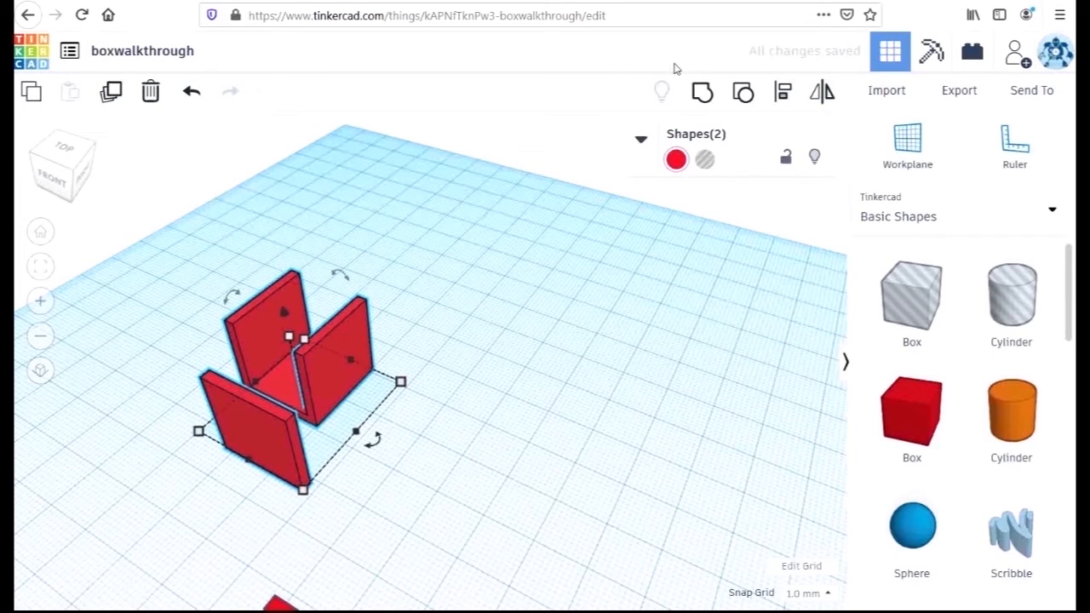
{"action": "left_click", "coordinate": [783, 92]}
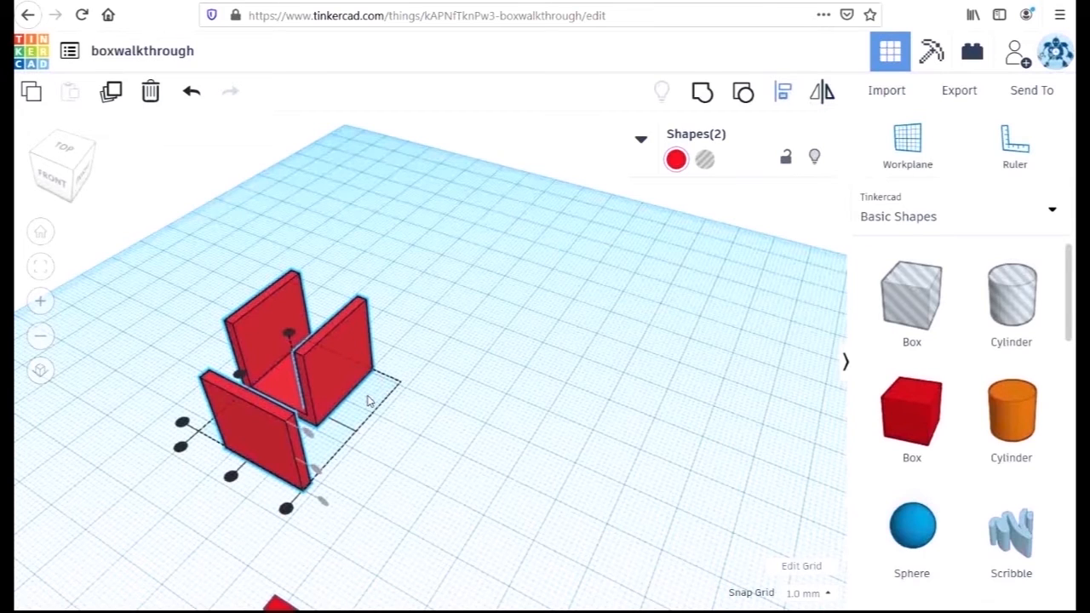
{"action": "left_click", "coordinate": [182, 422]}
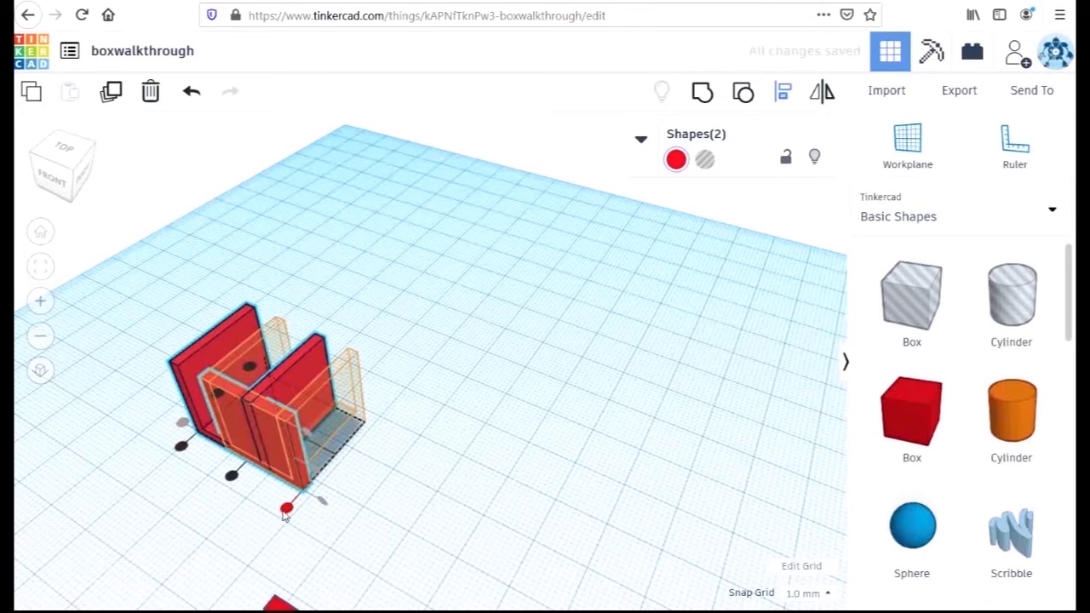
{"action": "left_click", "coordinate": [287, 508]}
{"action": "left_click", "coordinate": [473, 454]}
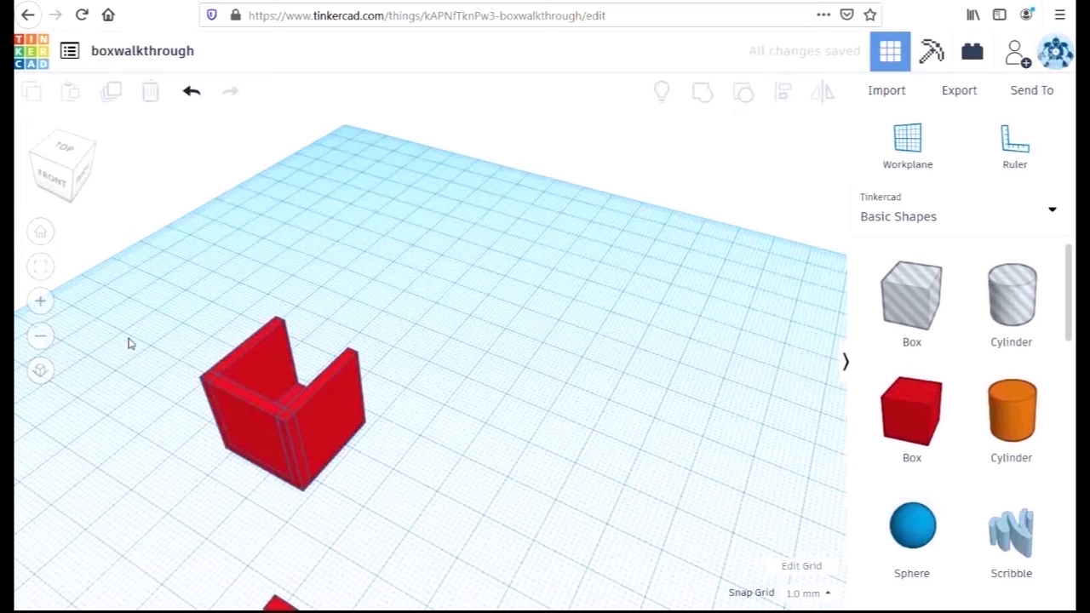
Group the aligned front wall with the U-shaped base and side walls
{"action": "left_click_drag", "start_coordinate": [138, 334], "coordinate": [433, 531]}
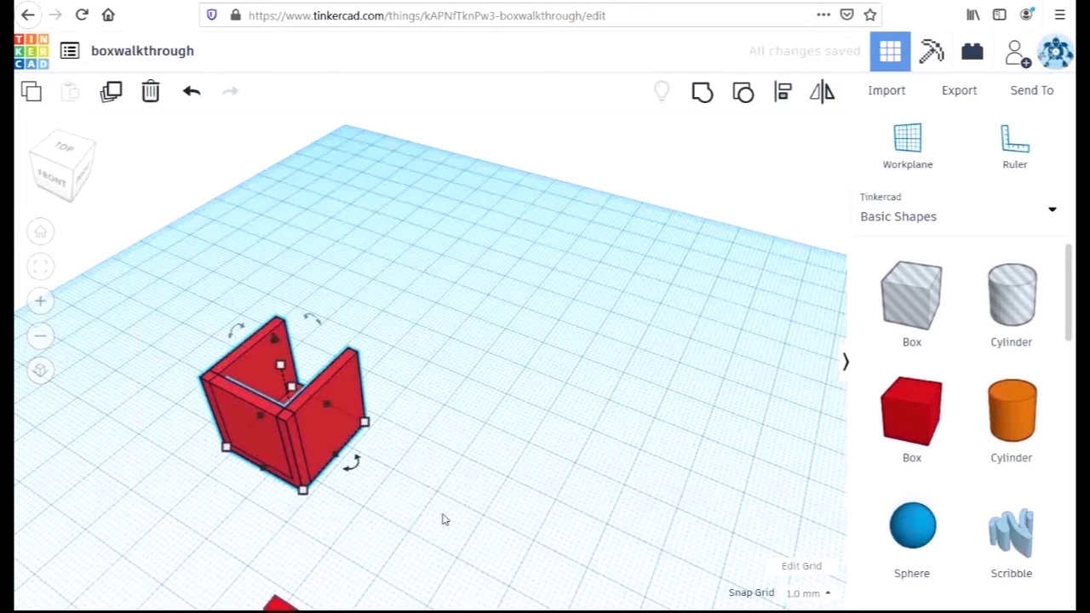
{"action": "left_click", "coordinate": [702, 92]}
{"action": "left_click", "coordinate": [511, 499]}
Move the last spare wall beyond the box's open back, then about 62 mm sideways so it stands clear of the box
{"action": "mouse_move", "coordinate": [515, 484]}
{"action": "right_mouse_down"}
{"action": "mouse_move", "coordinate": [514, 453]}
{"action": "mouse_move", "coordinate": [511, 465]}
{"action": "right_mouse_up"}
{"action": "left_click_drag", "start_coordinate": [341, 528], "coordinate": [377, 289]}
{"action": "right_click_drag", "start_coordinate": [377, 284], "coordinate": [364, 327]}
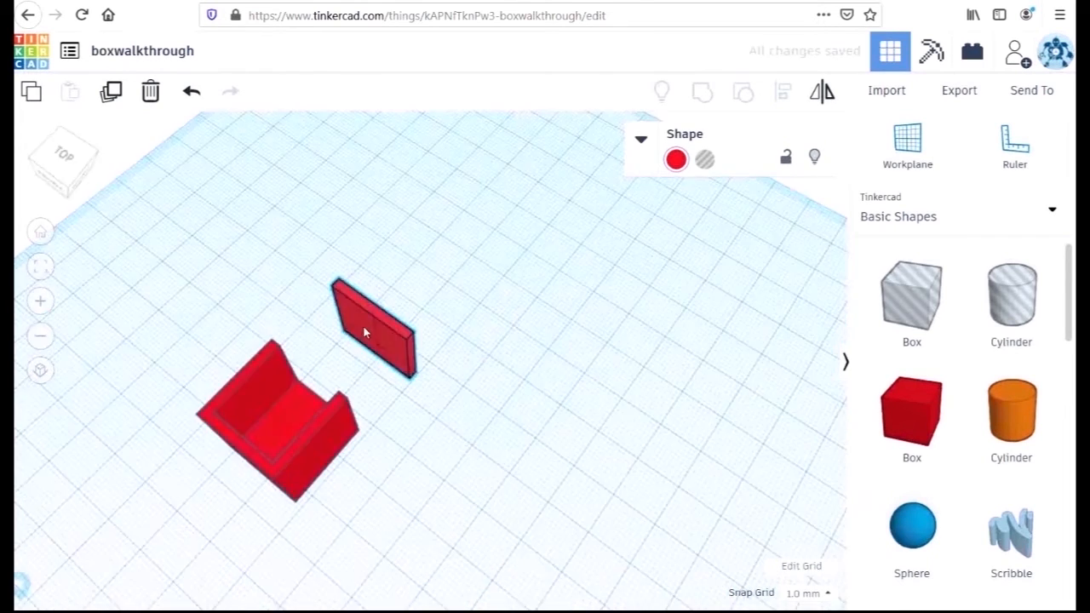
{"action": "left_click_drag", "start_coordinate": [363, 327], "coordinate": [657, 429]}
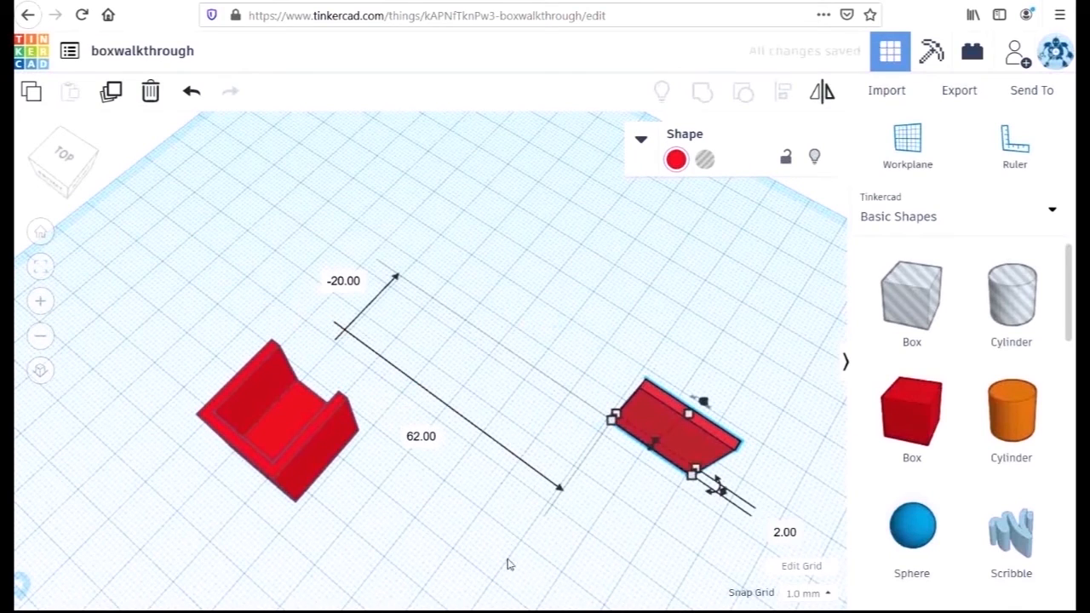
{"action": "scroll", "coordinate": [438, 499], "scroll_direction": "down", "scroll_amount": 3}
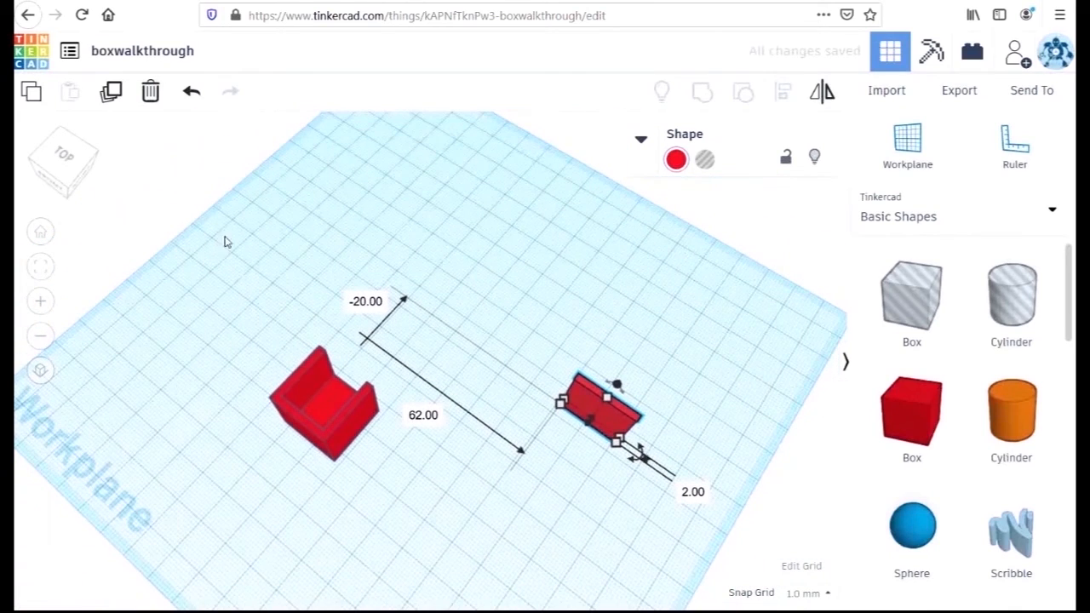
Align the box and the last wall flush at their side and back edges so the wall closes the open back
{"action": "left_click_drag", "start_coordinate": [239, 239], "coordinate": [608, 479]}
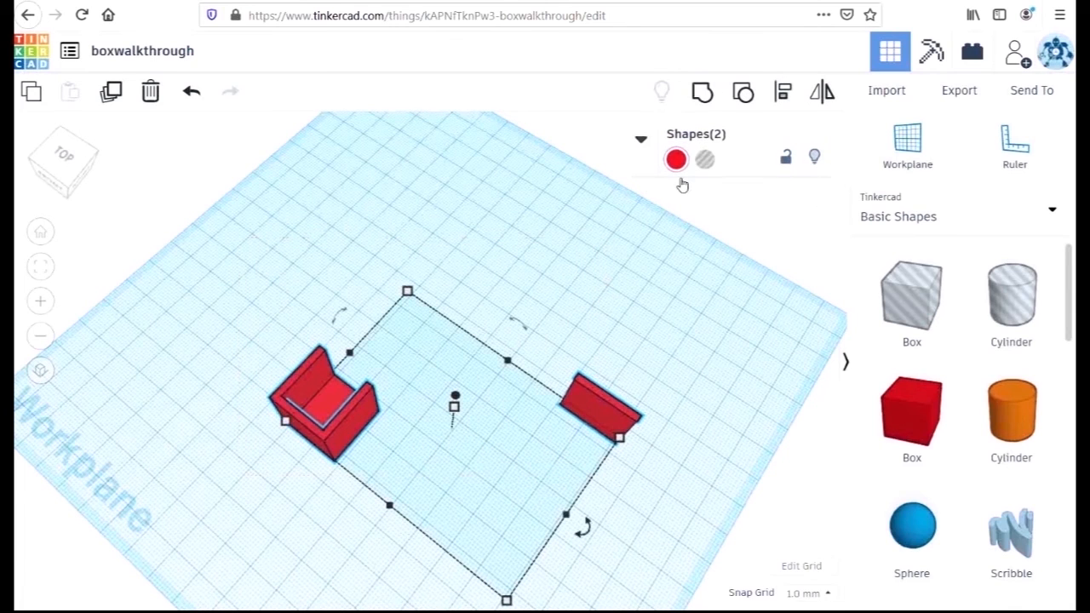
{"action": "left_click", "coordinate": [783, 92]}
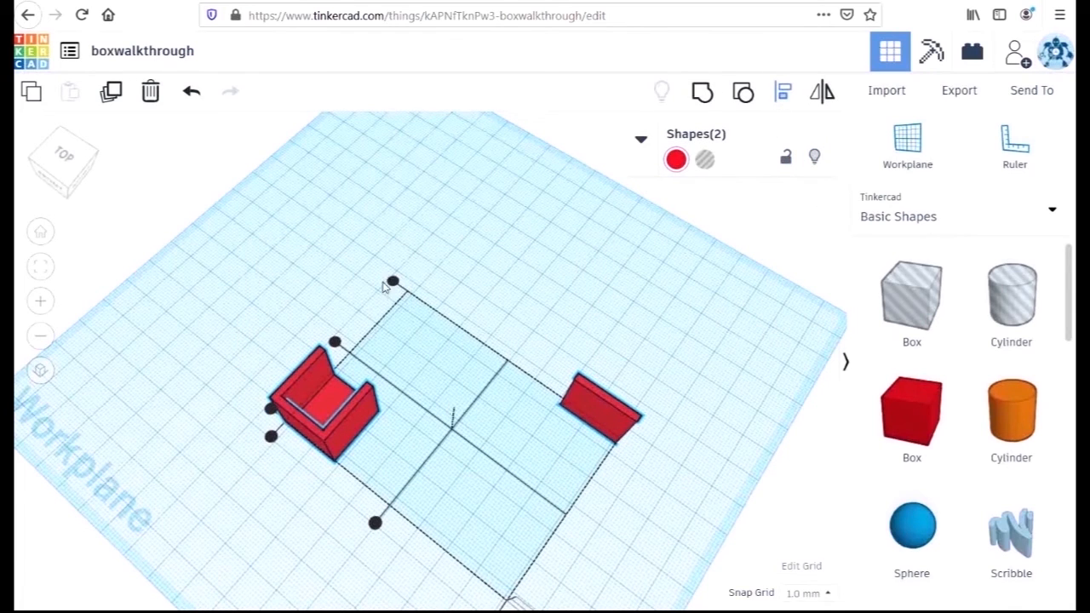
{"action": "left_click", "coordinate": [270, 436]}
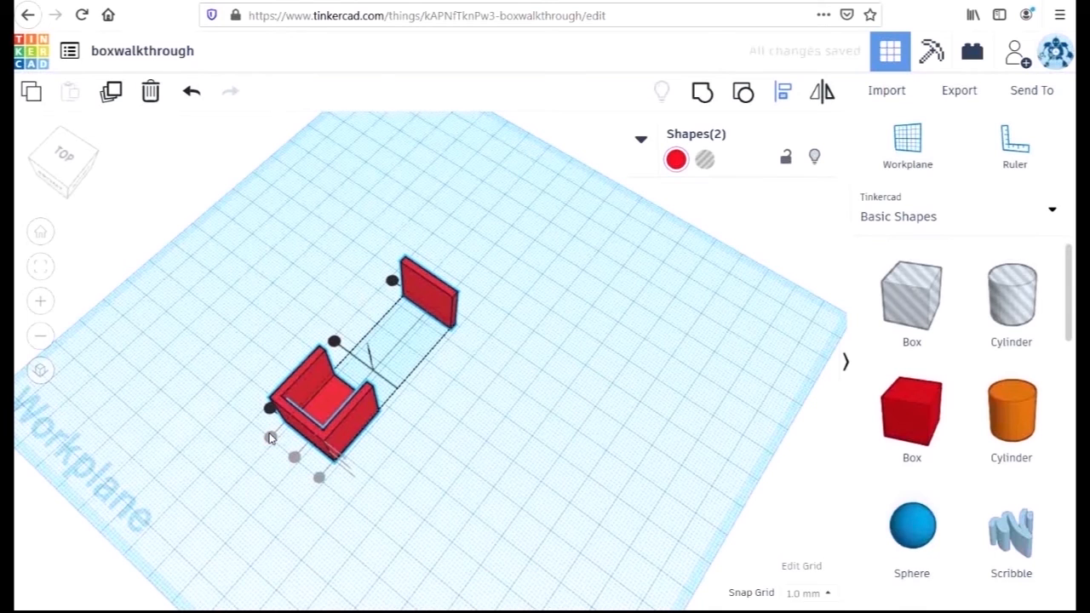
{"action": "left_click", "coordinate": [391, 284]}
{"action": "left_click", "coordinate": [533, 310]}
Group the back wall with the rest of the box into one open-topped shape
{"action": "scroll", "coordinate": [533, 310], "scroll_direction": "up", "scroll_amount": 3}
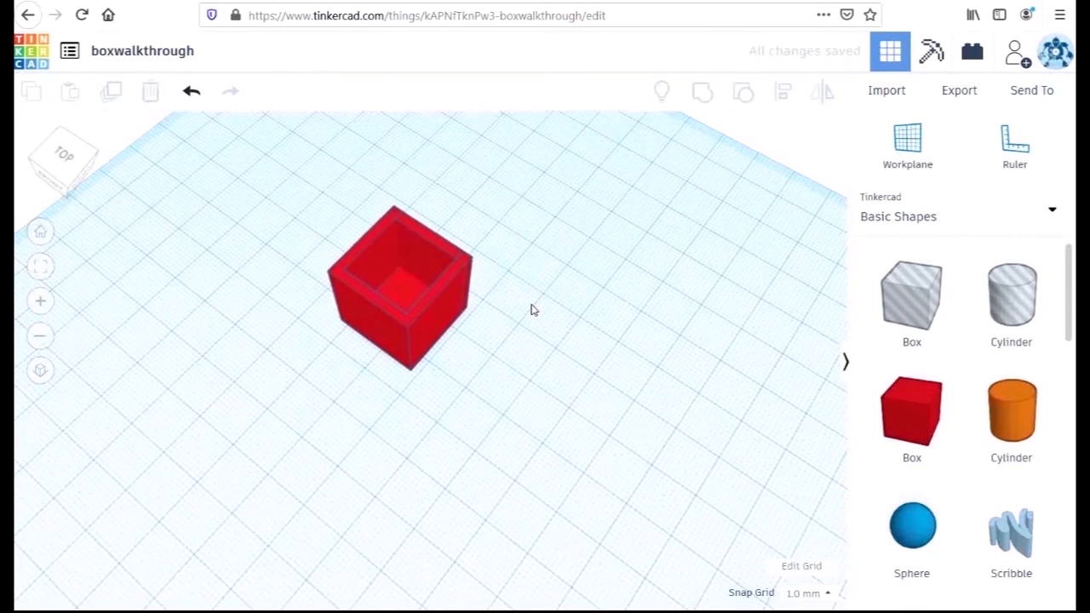
{"action": "scroll", "coordinate": [532, 310], "scroll_direction": "down", "scroll_amount": 2}
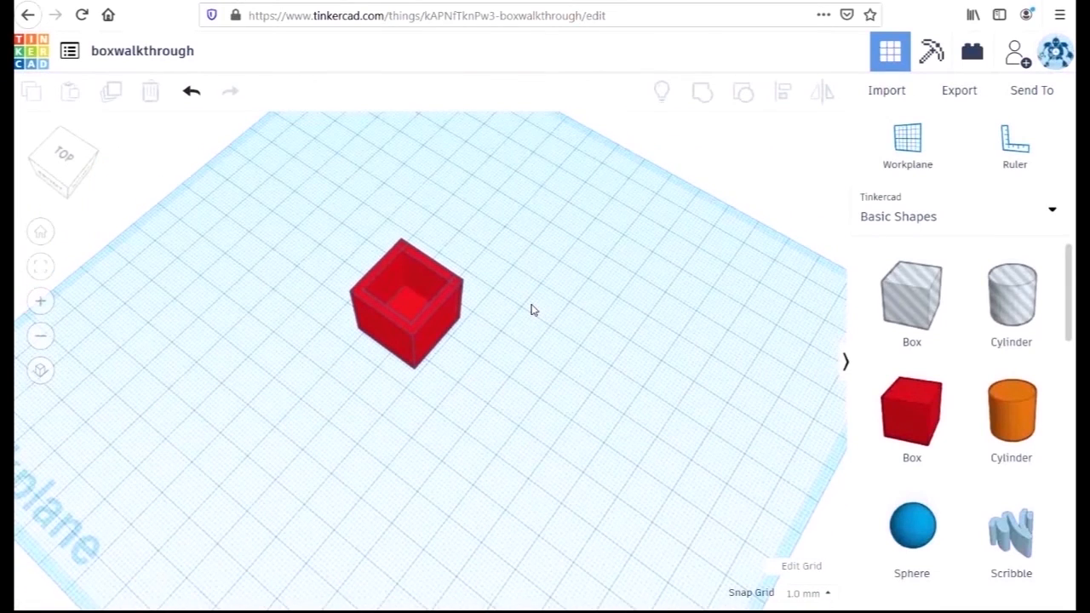
{"action": "scroll", "coordinate": [532, 310], "scroll_direction": "down", "scroll_amount": 2}
{"action": "left_click_drag", "start_coordinate": [348, 200], "coordinate": [527, 405]}
{"action": "left_click", "coordinate": [702, 95]}
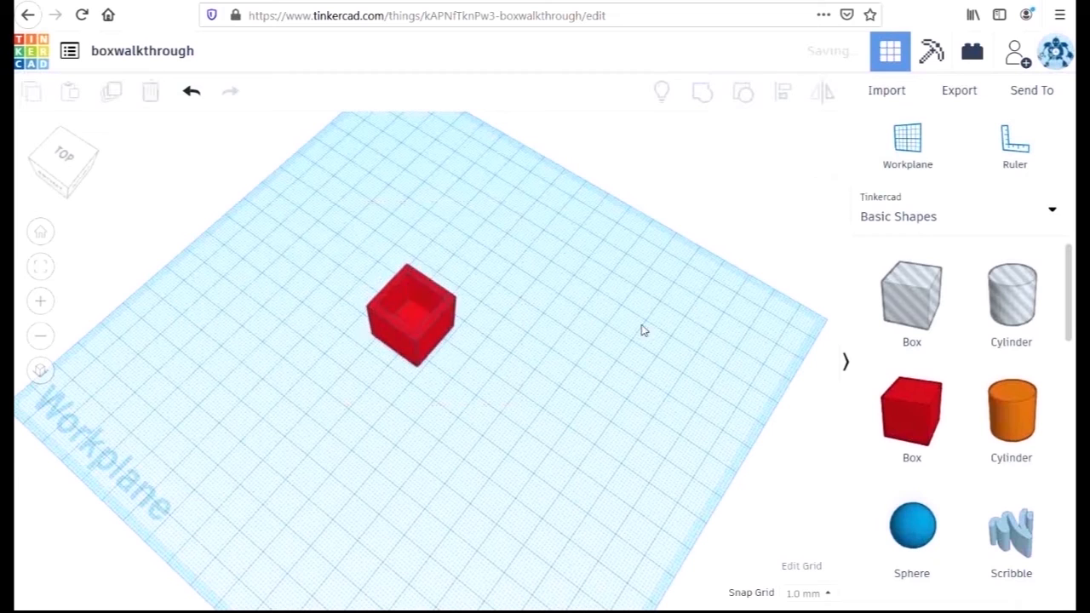
{"action": "right_click_drag", "start_coordinate": [591, 335], "coordinate": [619, 298]}
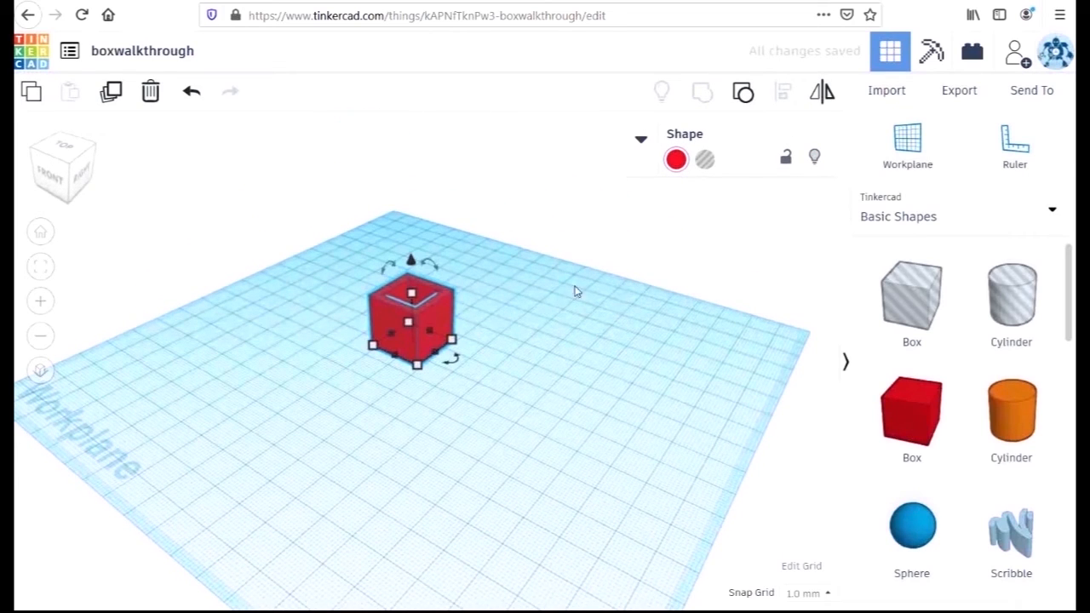
{"action": "left_click", "coordinate": [115, 92]}
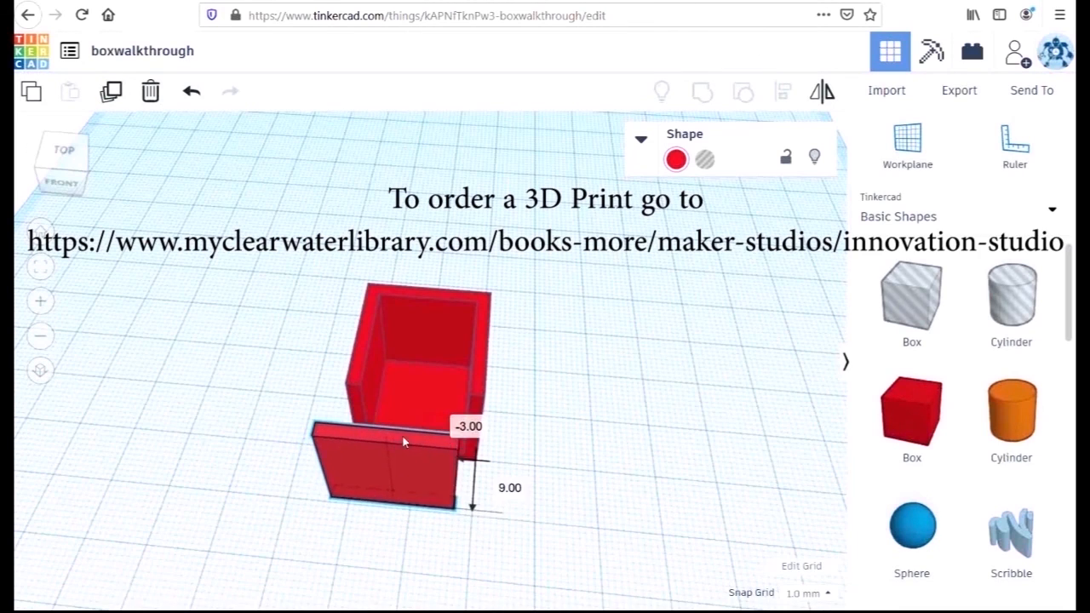
Move the spare wall up to the open front side of the three-walled box
{"action": "left_click_drag", "start_coordinate": [406, 438], "coordinate": [385, 428]}
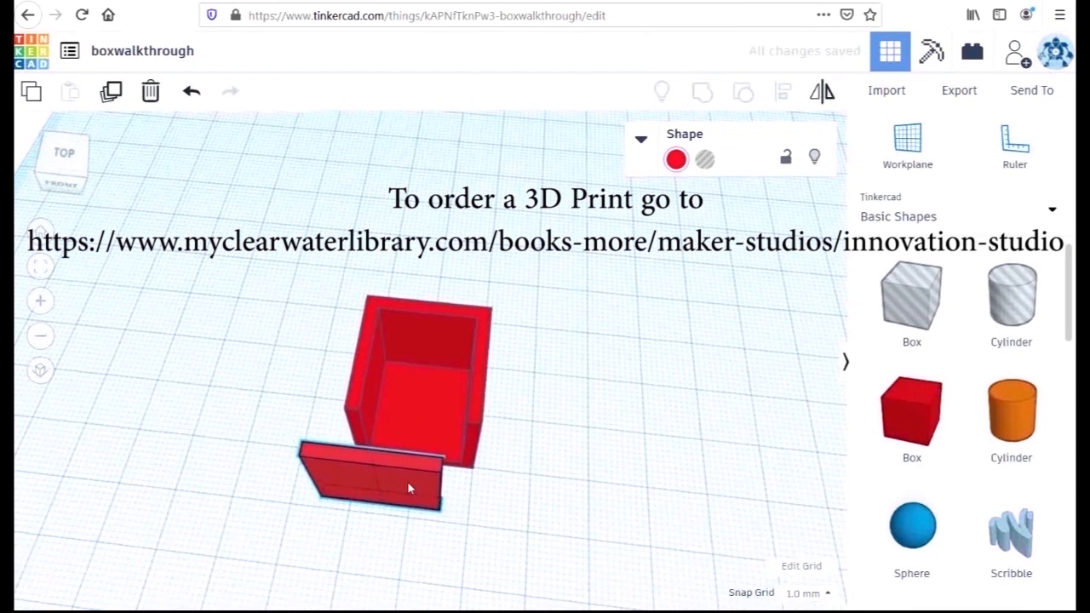
{"action": "left_click_drag", "start_coordinate": [409, 486], "coordinate": [422, 448]}
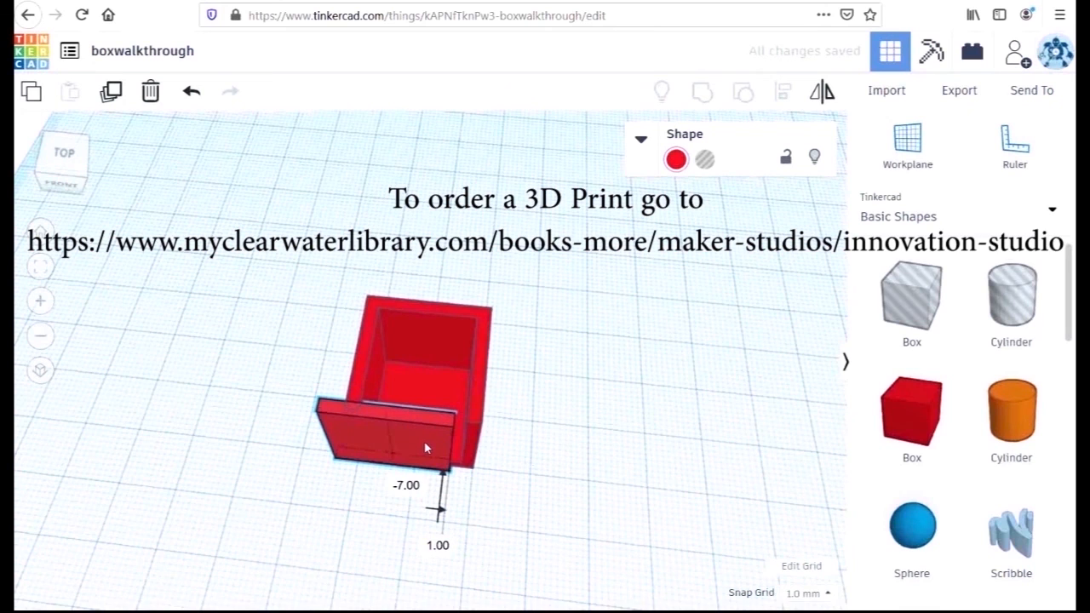